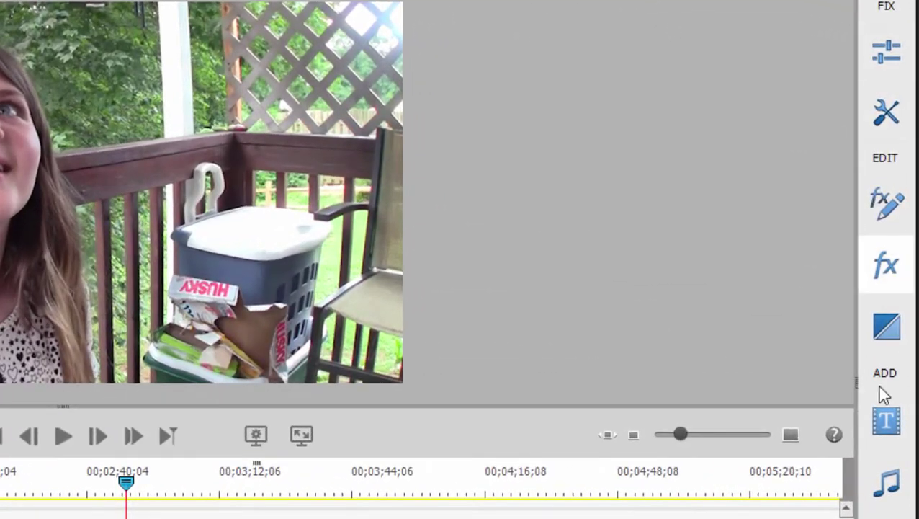
# Open the Effects library and scroll through its list of video effects.
pyautogui.click(894, 265)
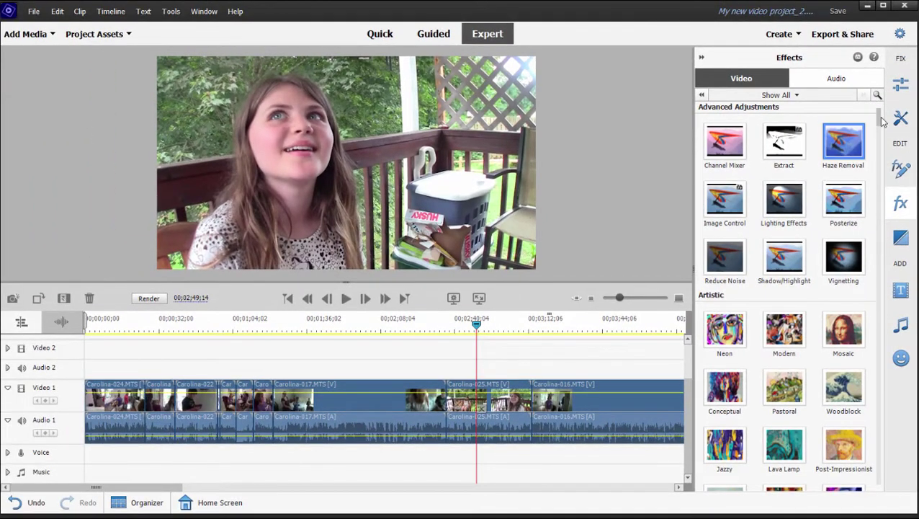
pyautogui.scroll(-6, 881, 123)
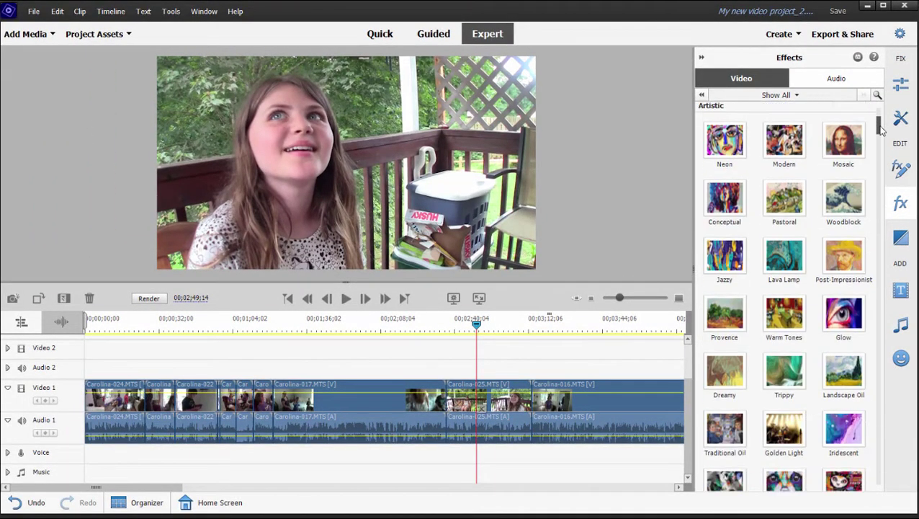
pyautogui.scroll(6, 880, 104)
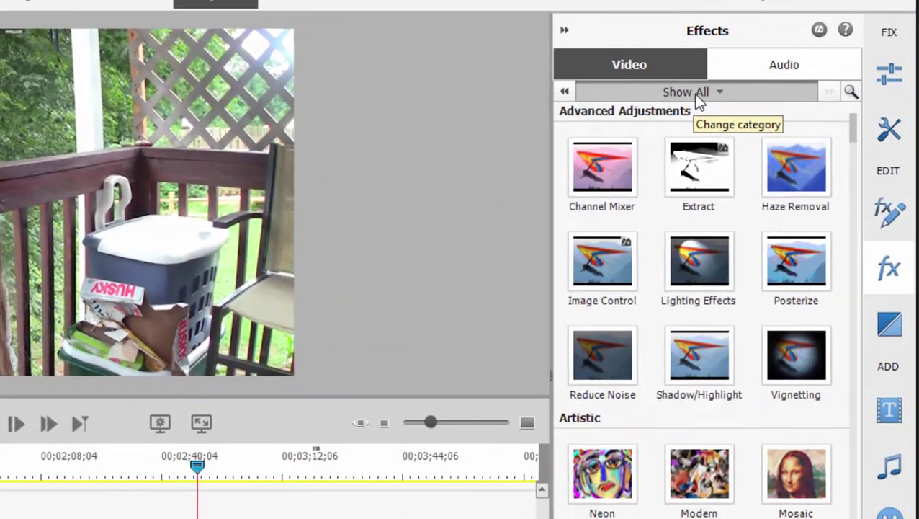
# Filter the effects to Distort, then Perspective, then back to Show All.
pyautogui.click(753, 94)
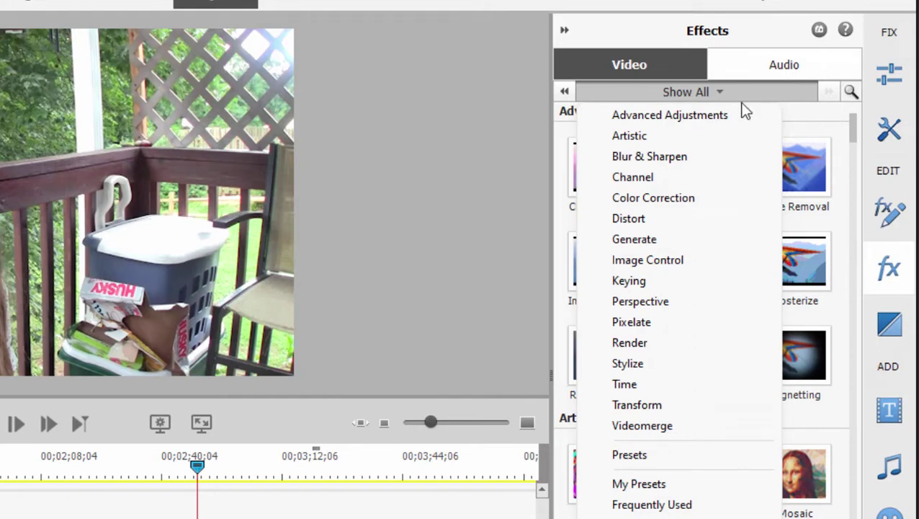
pyautogui.click(661, 217)
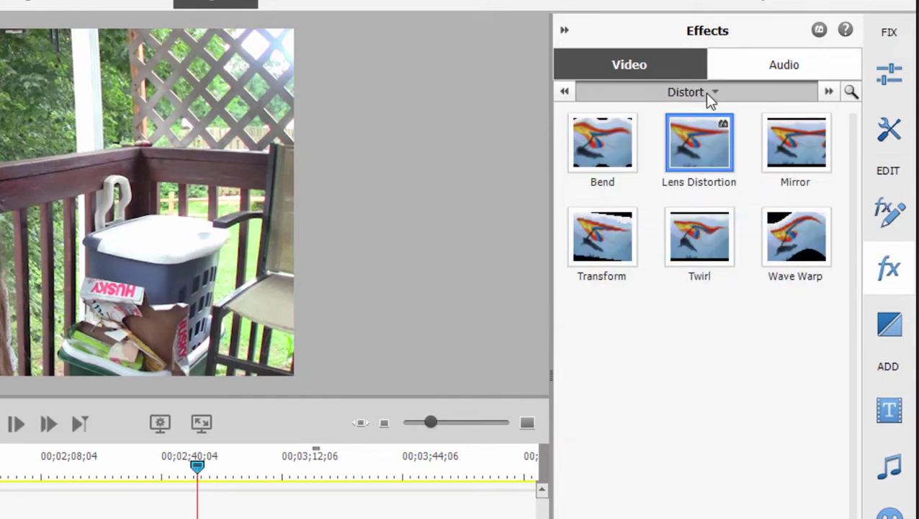
pyautogui.click(706, 93)
pyautogui.click(623, 302)
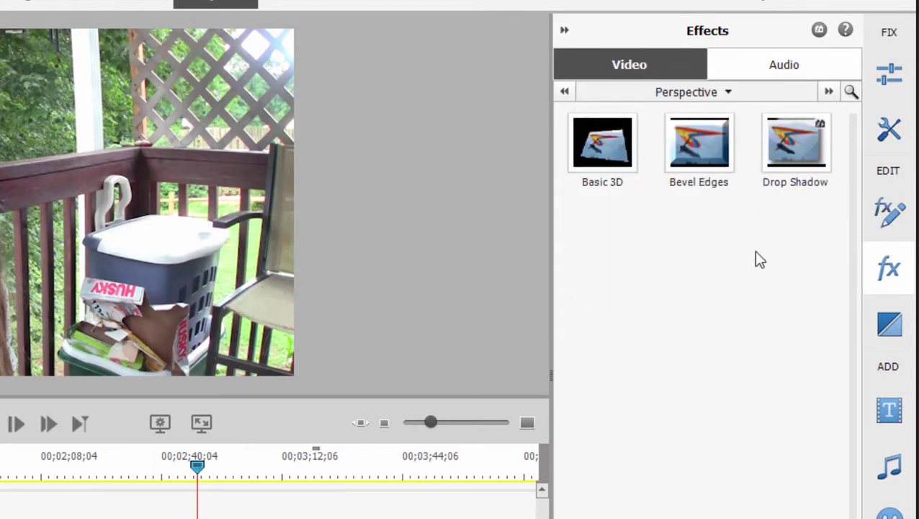
pyautogui.click(759, 95)
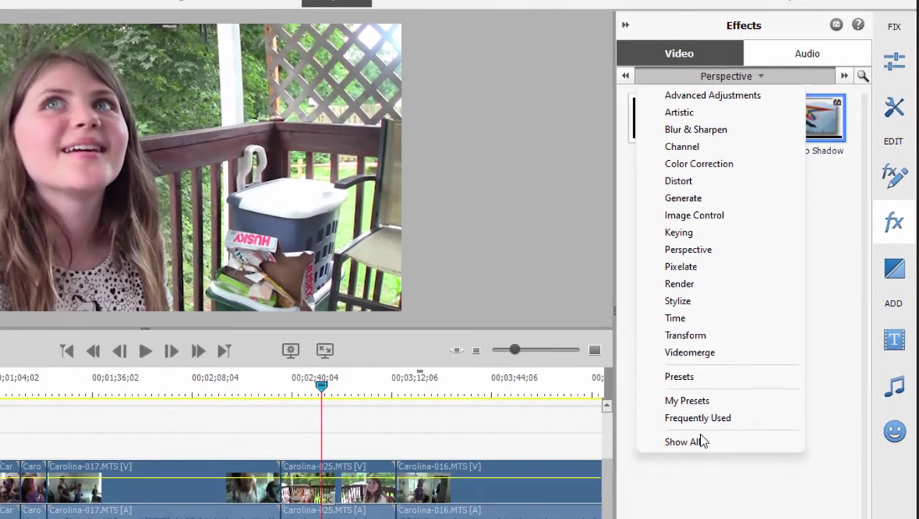
pyautogui.click(670, 481)
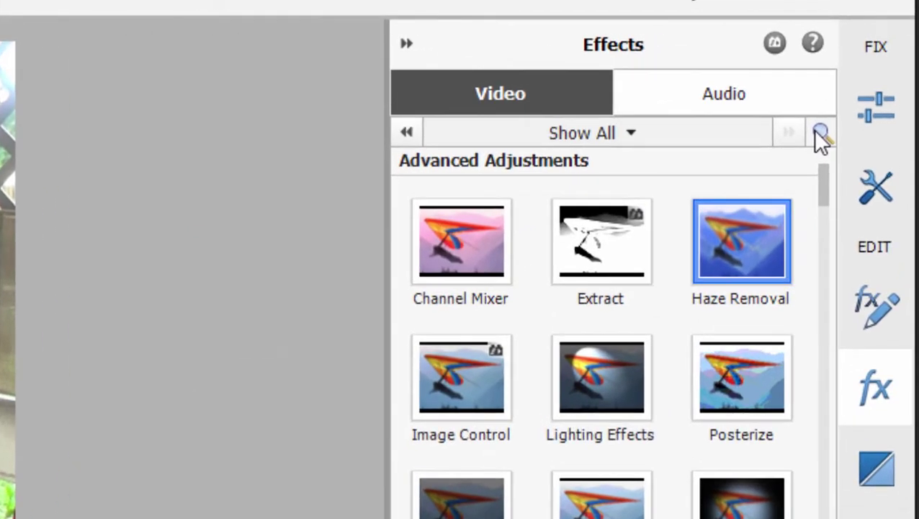
# Search the Effects panel for 'crop'.
pyautogui.click(862, 76)
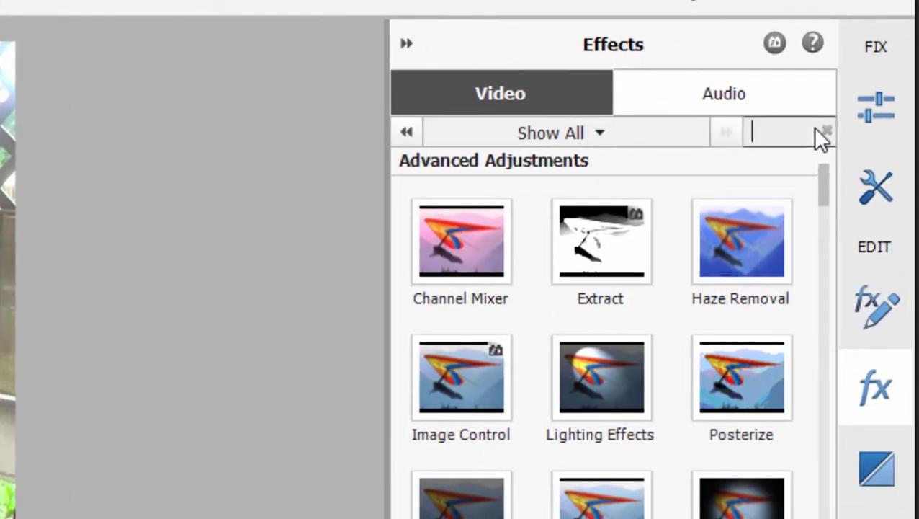
pyautogui.write('crop')
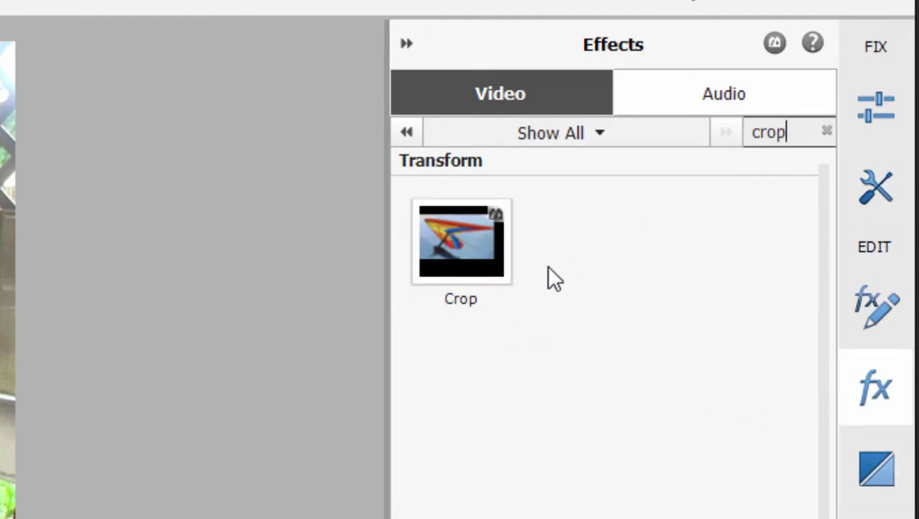
# Clear the crop search and scroll the full effects list down through Color Correction and Distort.
pyautogui.click(828, 131)
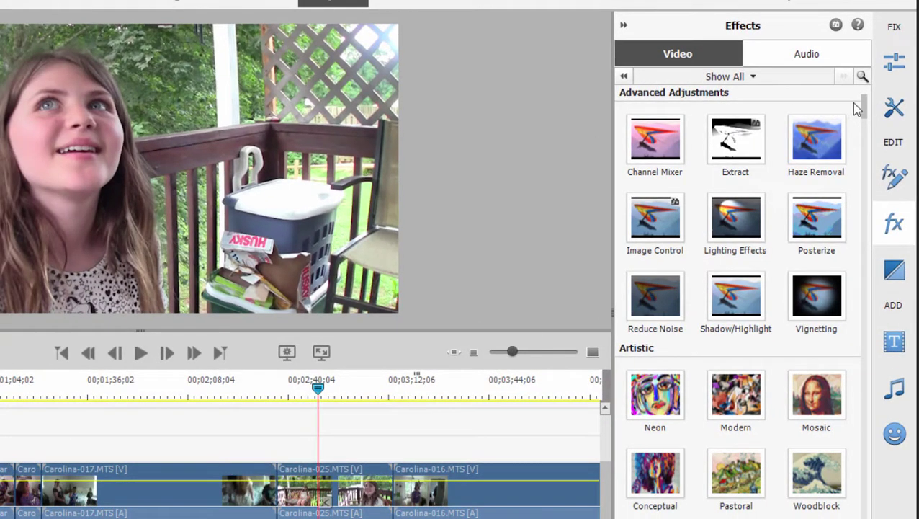
pyautogui.moveTo(864, 107); pyautogui.dragTo(860, 76)
pyautogui.moveTo(864, 108); pyautogui.dragTo(864, 117)
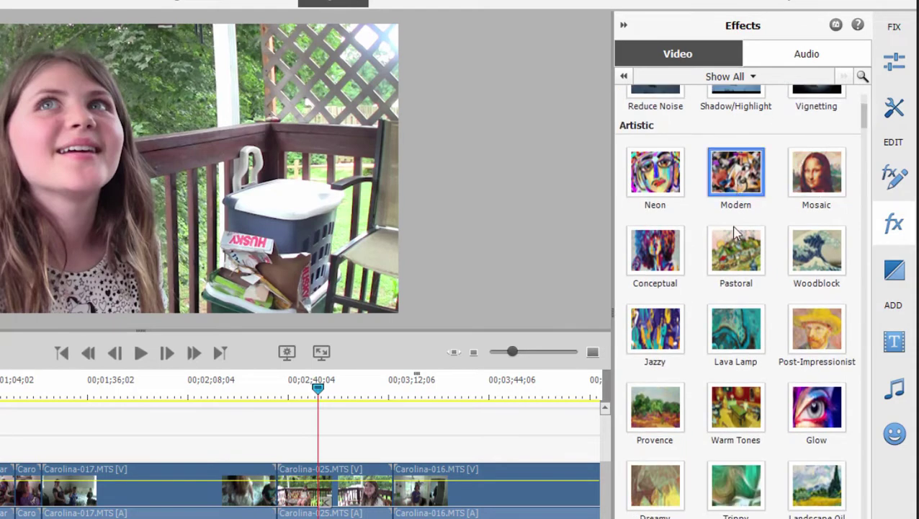
pyautogui.moveTo(868, 127); pyautogui.dragTo(868, 168)
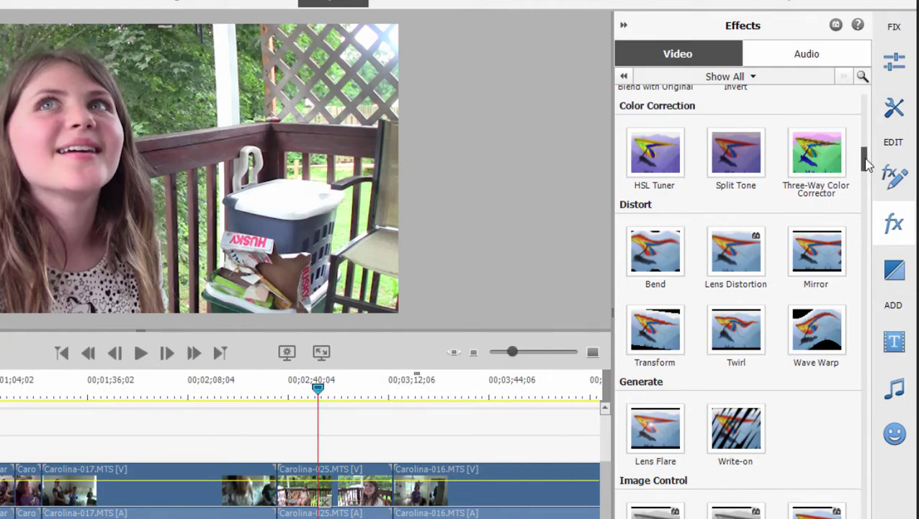
pyautogui.moveTo(867, 164); pyautogui.dragTo(864, 189)
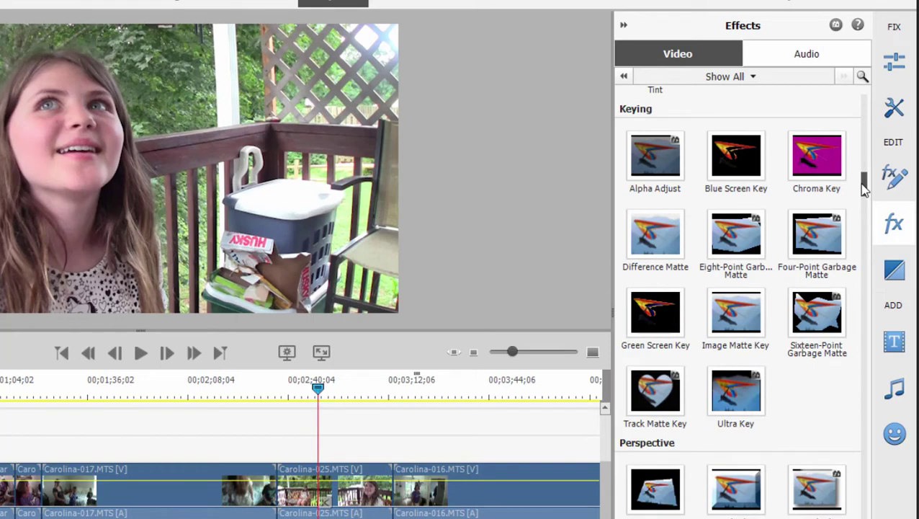
pyautogui.click(654, 155)
pyautogui.moveTo(864, 184); pyautogui.dragTo(863, 105)
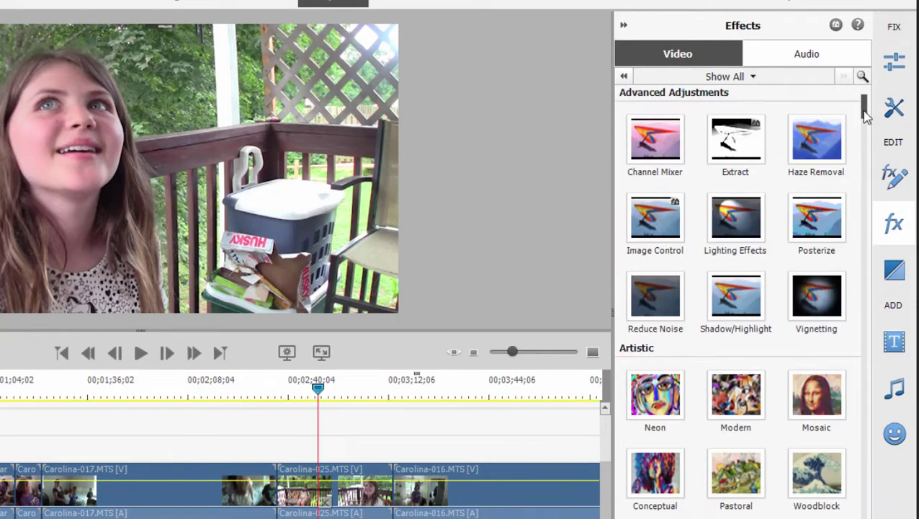
# Filter the effects to Image Control and apply Black & White to the porch clip.
pyautogui.click(773, 76)
pyautogui.click(739, 79)
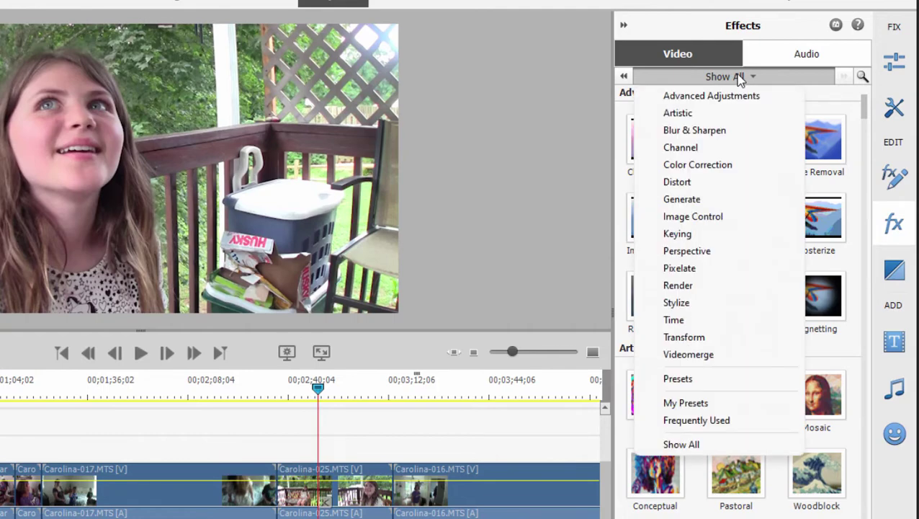
pyautogui.click(703, 218)
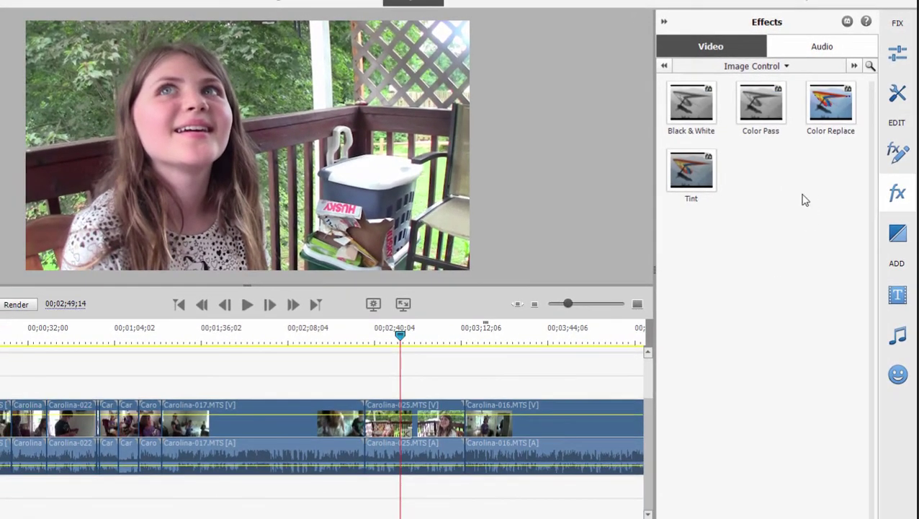
pyautogui.moveTo(683, 94); pyautogui.dragTo(425, 422)
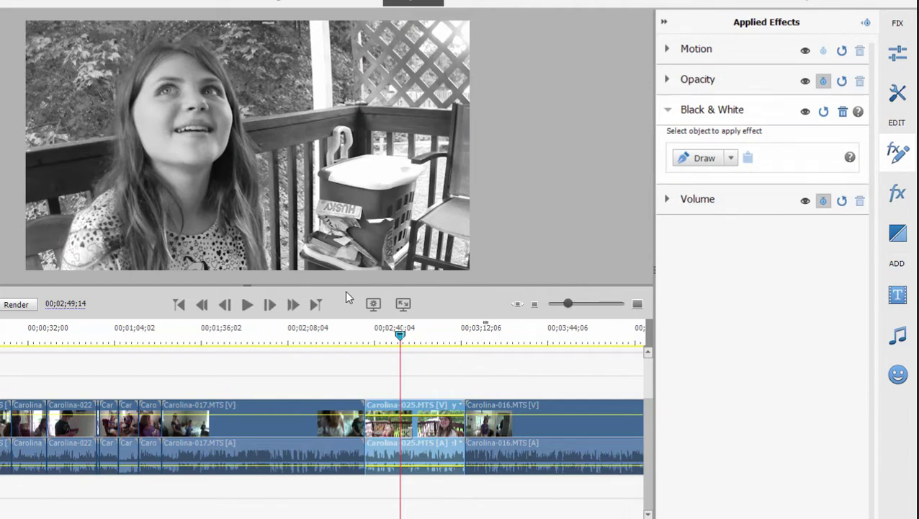
# Undo Black & White, then reapply it to the Carolina-025 clip from the library.
pyautogui.hotkey('ctrl', 'z')
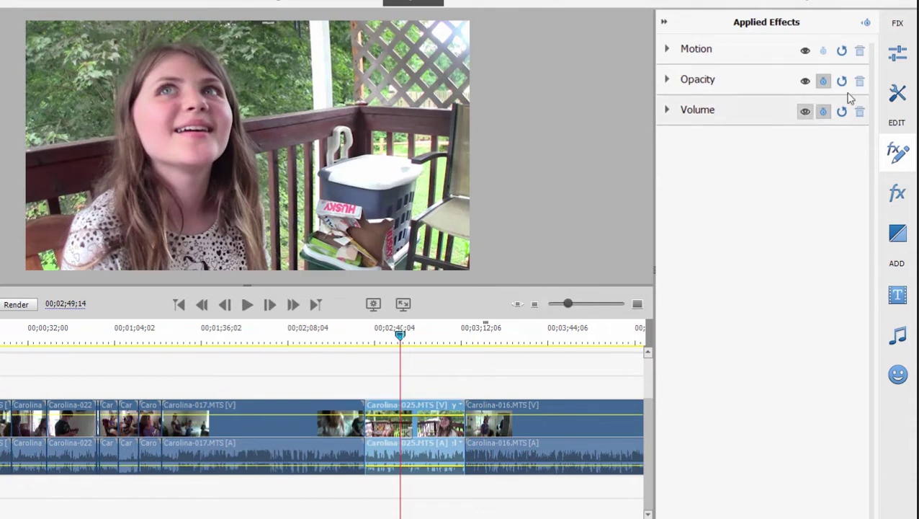
pyautogui.click(897, 193)
pyautogui.click(705, 110)
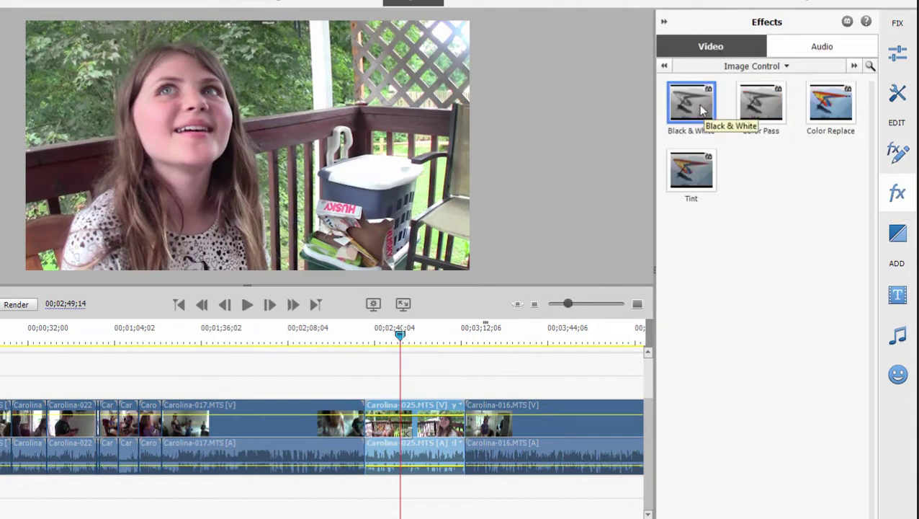
pyautogui.moveTo(702, 108); pyautogui.dragTo(441, 421)
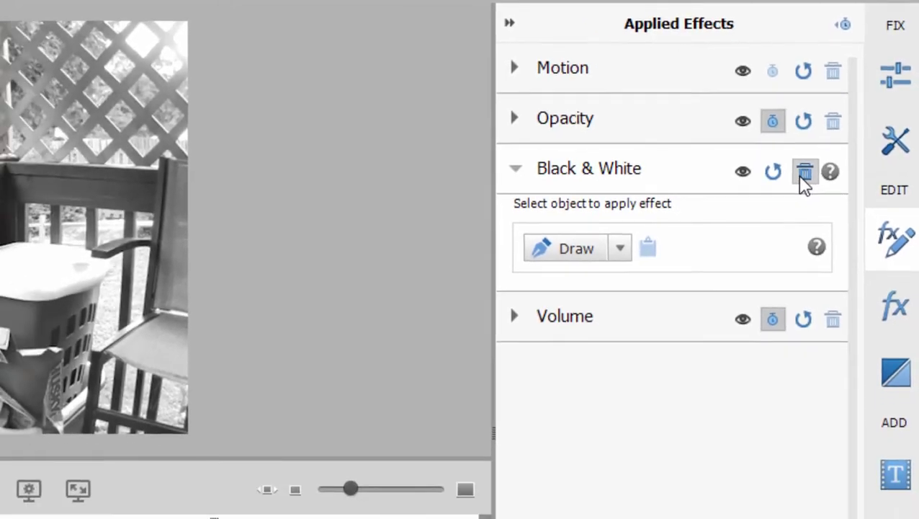
# Delete Black & White and apply Camera View from Transform to the Carolina-025 clip.
pyautogui.click(789, 207)
pyautogui.click(897, 366)
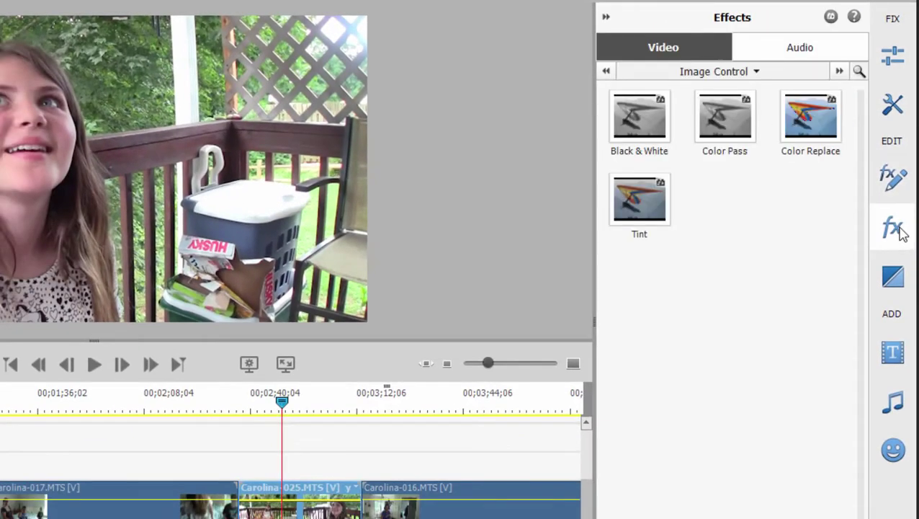
pyautogui.click(723, 75)
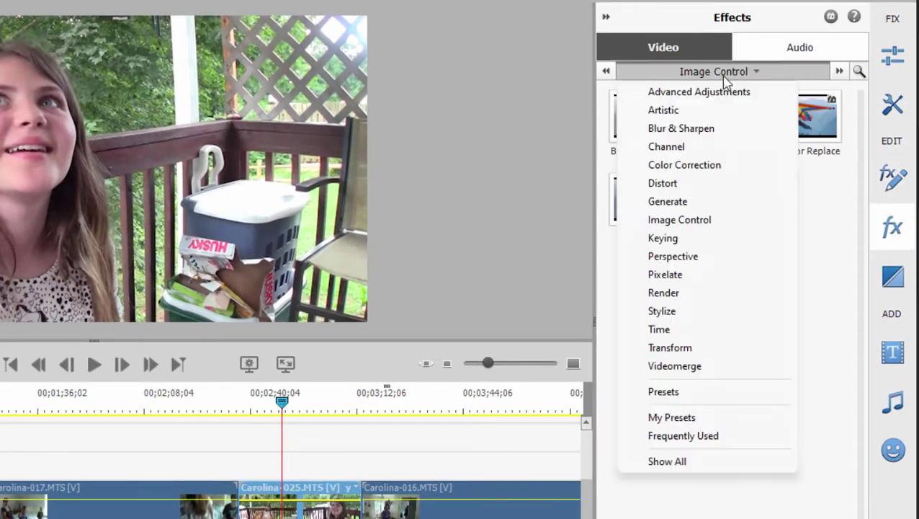
pyautogui.click(739, 350)
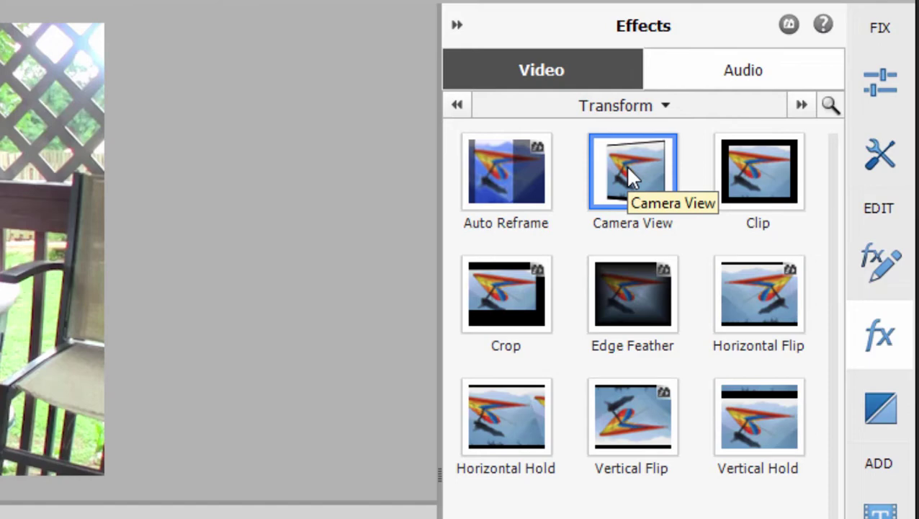
pyautogui.moveTo(624, 166); pyautogui.dragTo(0, 518)
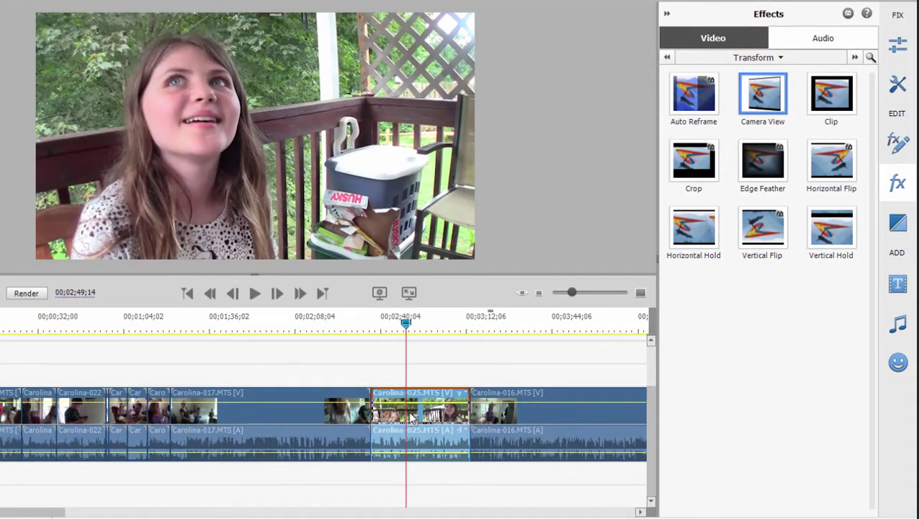
pyautogui.moveTo(412, 416); pyautogui.dragTo(414, 415)
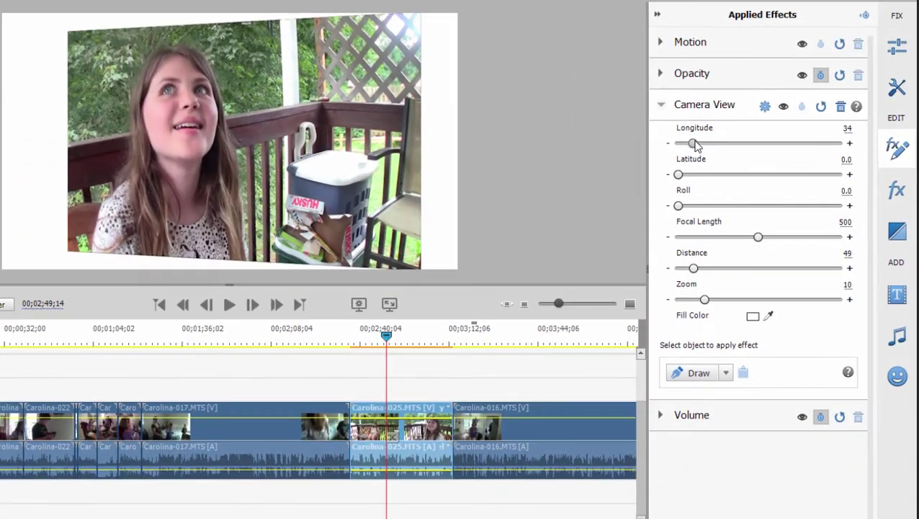
# Set Camera View to Longitude 34, Latitude 30, Roll 2 and Focal Length 442.
pyautogui.moveTo(540, 121); pyautogui.dragTo(600, 120)
pyautogui.moveTo(729, 144); pyautogui.dragTo(693, 144)
pyautogui.moveTo(678, 175)
pyautogui.mouseDown()
pyautogui.moveTo(714, 180)
pyautogui.moveTo(687, 179)
pyautogui.mouseUp()
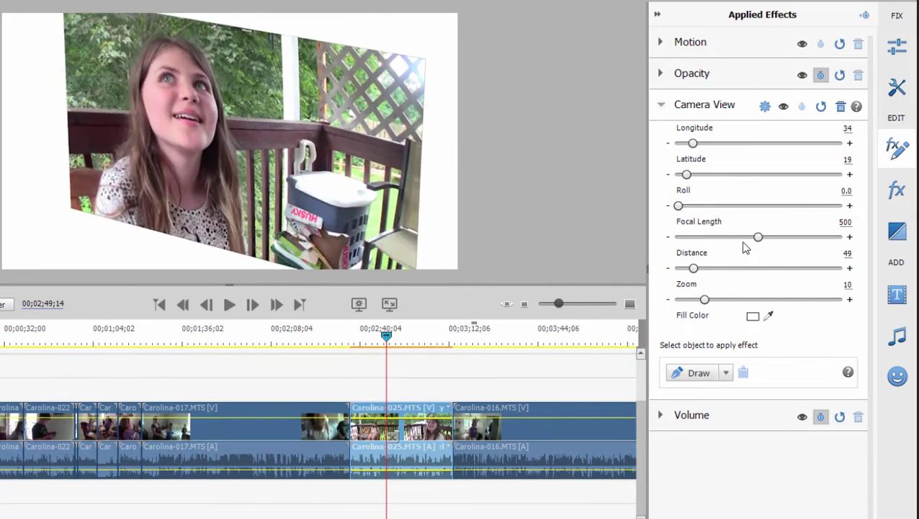
pyautogui.moveTo(756, 238)
pyautogui.mouseDown()
pyautogui.moveTo(740, 242)
pyautogui.moveTo(750, 248)
pyautogui.mouseUp()
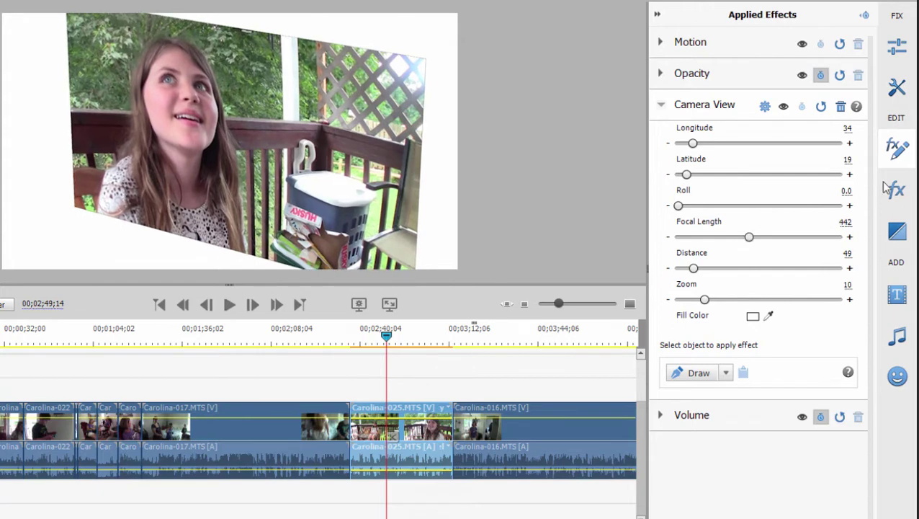
pyautogui.moveTo(845, 165); pyautogui.dragTo(850, 191)
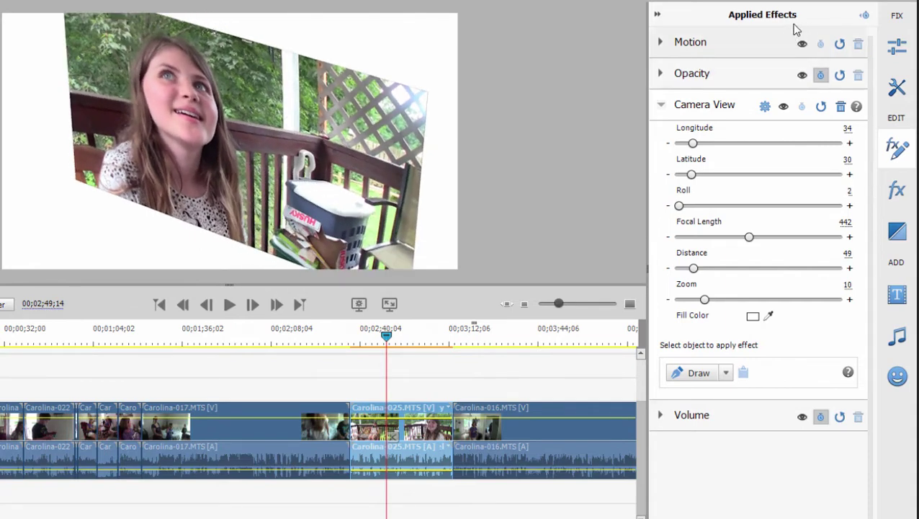
# Raise Camera View's Roll to 19 and Longitude to 89, with the playhead at 00;02;42;29.
pyautogui.click(897, 149)
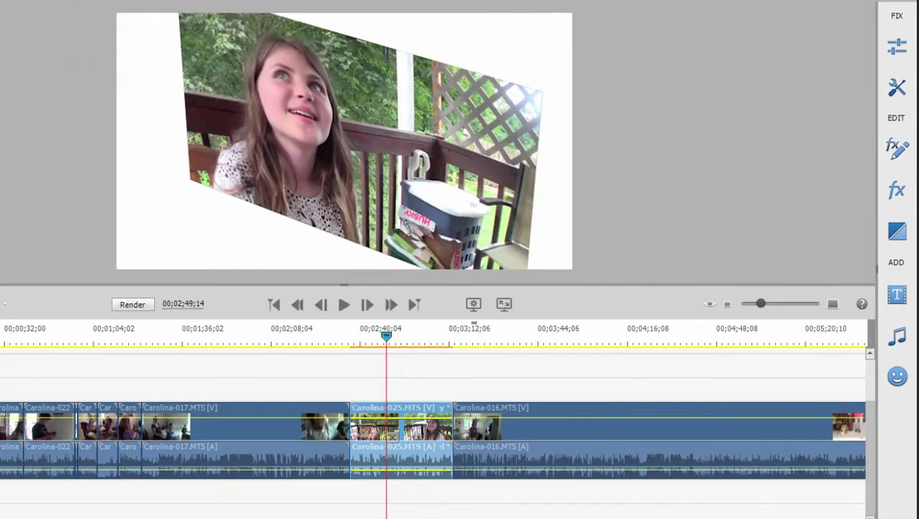
pyautogui.click(893, 157)
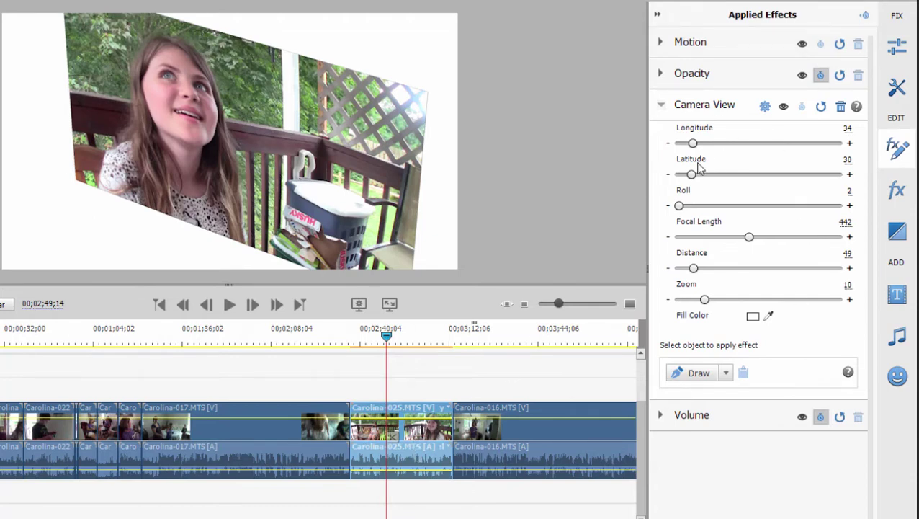
pyautogui.moveTo(679, 206); pyautogui.dragTo(705, 208)
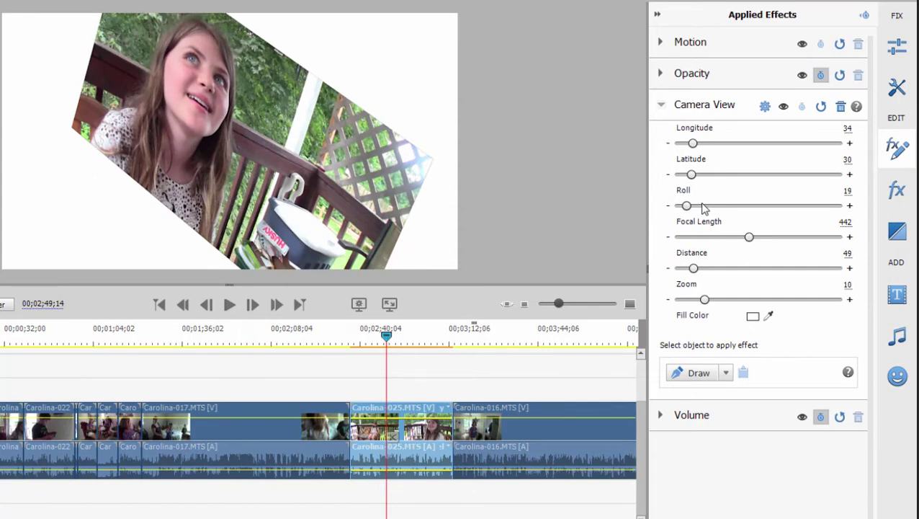
pyautogui.click(381, 346)
pyautogui.moveTo(382, 346); pyautogui.dragTo(368, 347)
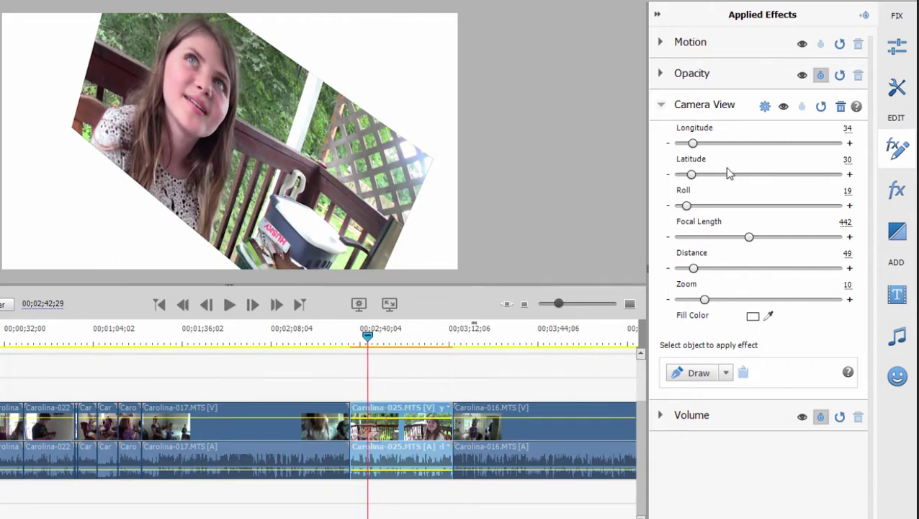
pyautogui.moveTo(693, 144); pyautogui.dragTo(719, 144)
# Replace Camera View with the Crop effect on the Carolina-025 clip and show its settings.
pyautogui.click(841, 107)
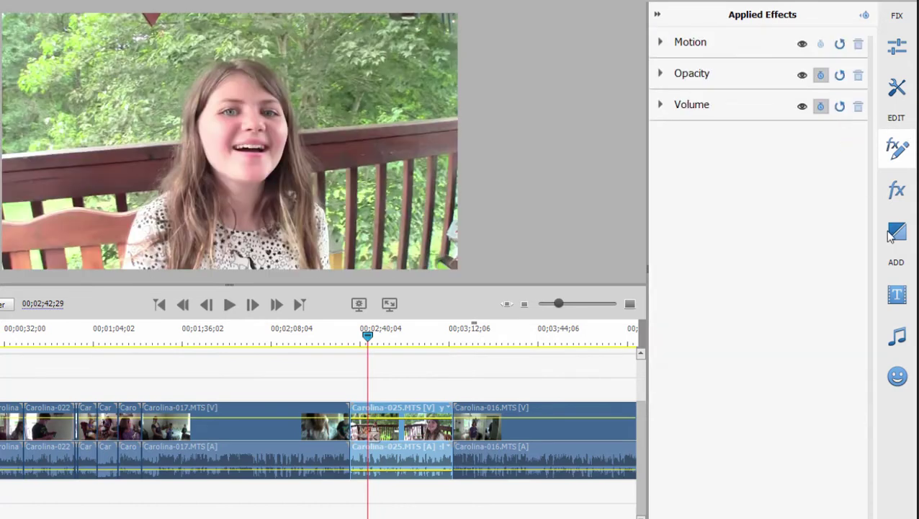
pyautogui.click(905, 196)
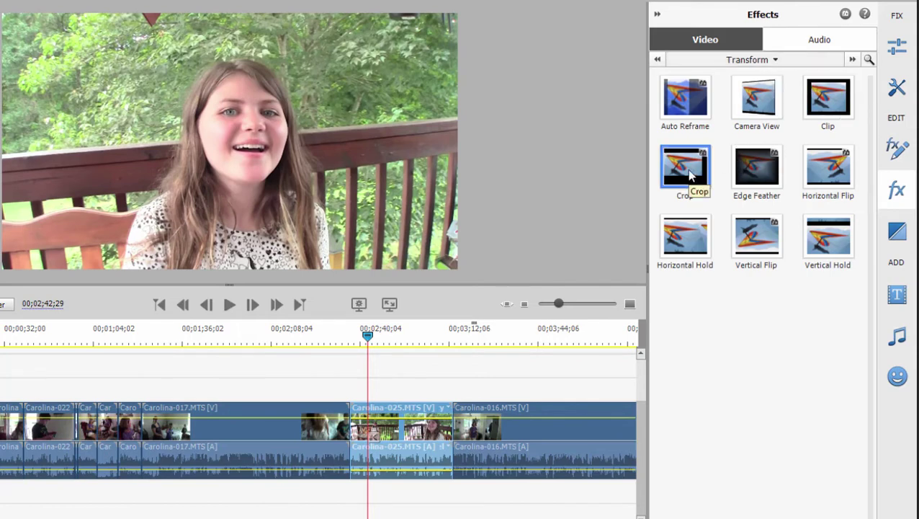
pyautogui.moveTo(689, 175); pyautogui.dragTo(424, 424)
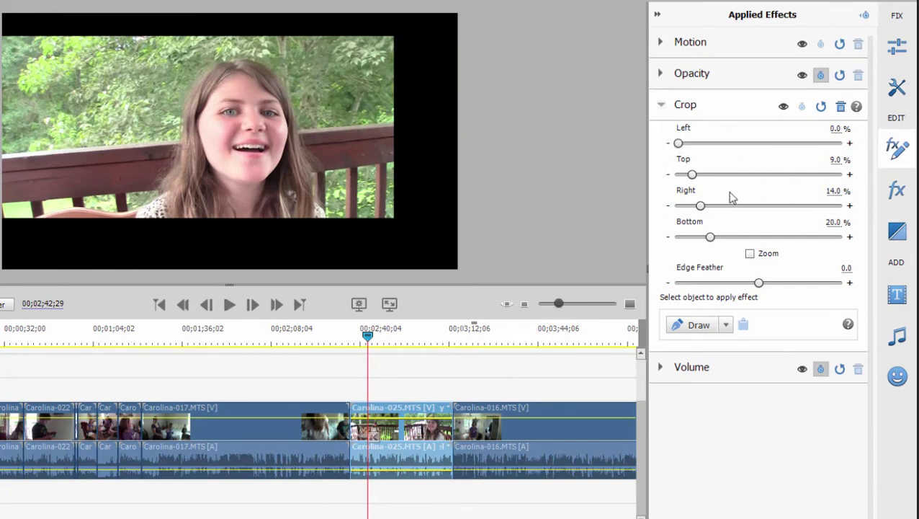
pyautogui.click(727, 108)
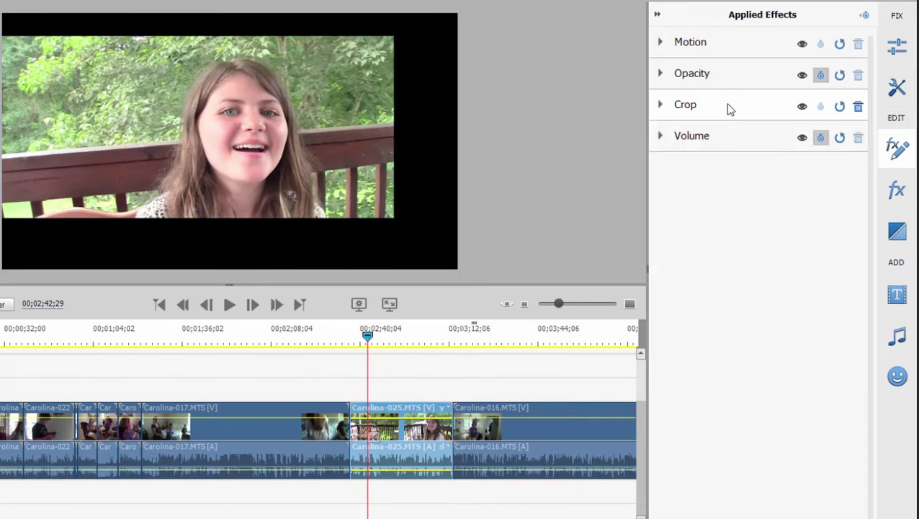
pyautogui.click(728, 108)
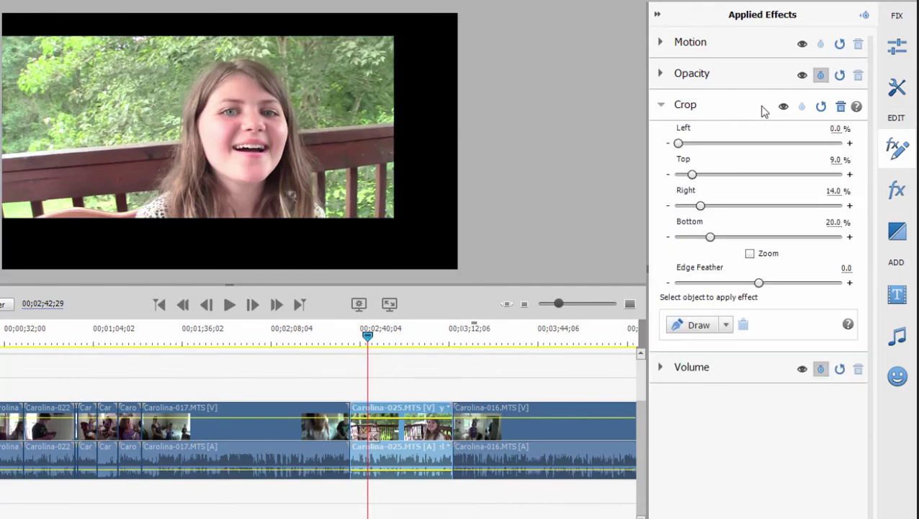
# Drag the Monitor crop handles to trim all four sides, left at 24.8%, framing the girl.
pyautogui.click(755, 111)
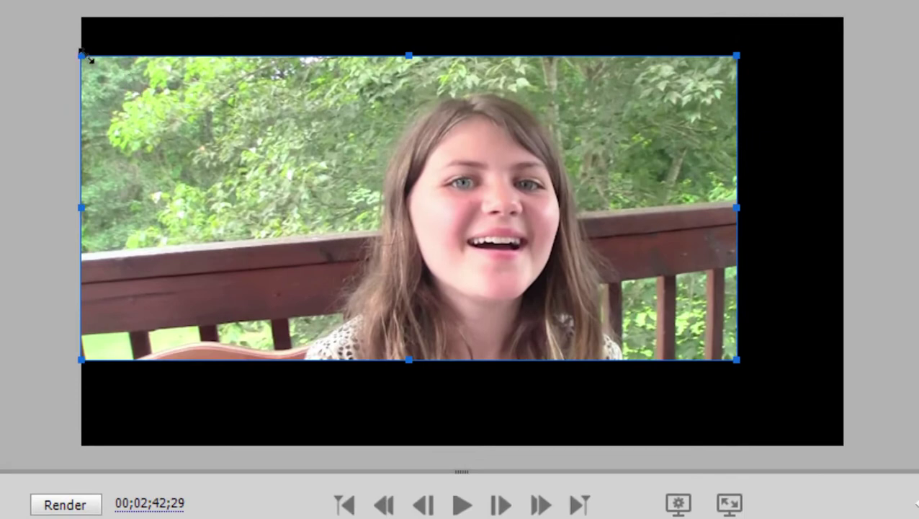
pyautogui.moveTo(81, 54); pyautogui.dragTo(232, 56)
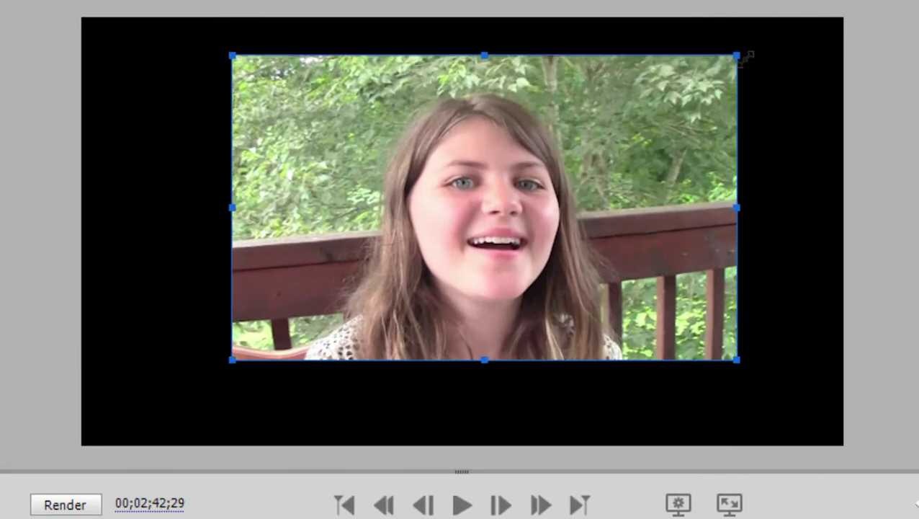
pyautogui.moveTo(737, 56)
pyautogui.mouseDown()
pyautogui.moveTo(658, 99)
pyautogui.moveTo(653, 92)
pyautogui.moveTo(726, 59)
pyautogui.mouseUp()
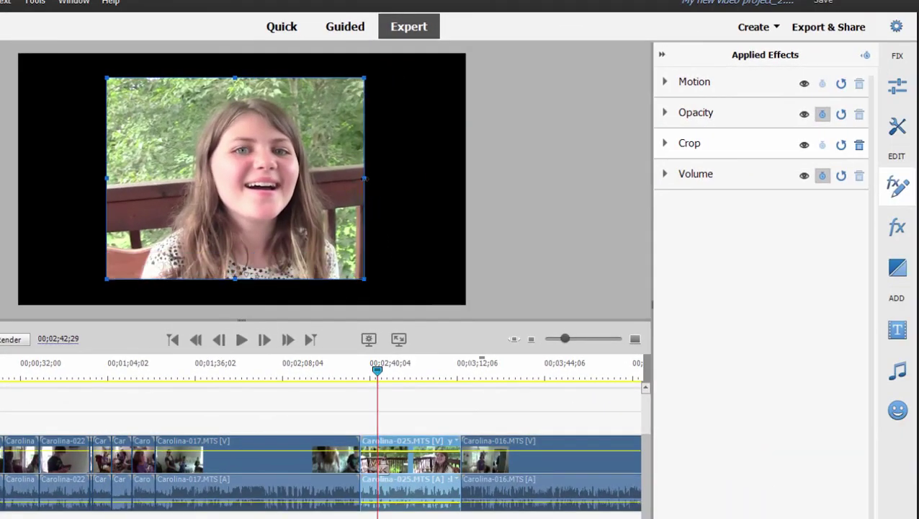
pyautogui.moveTo(364, 178); pyautogui.dragTo(374, 178)
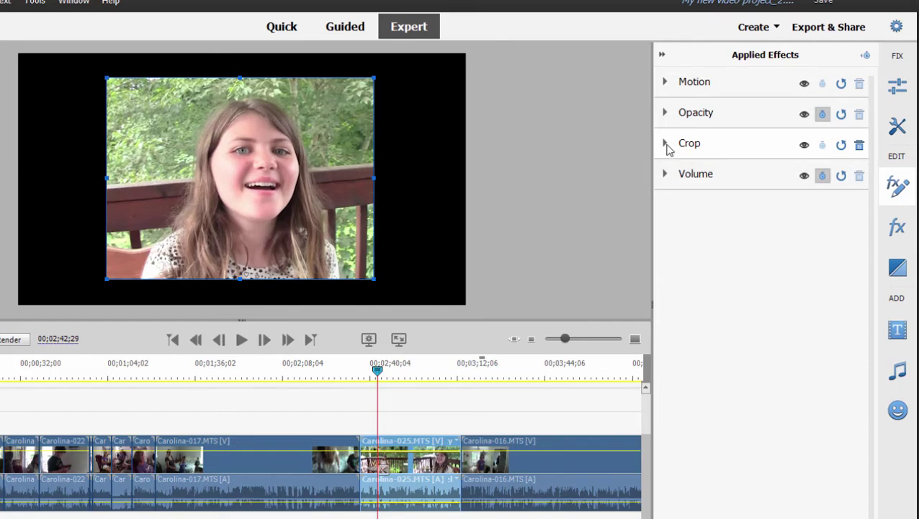
pyautogui.click(665, 144)
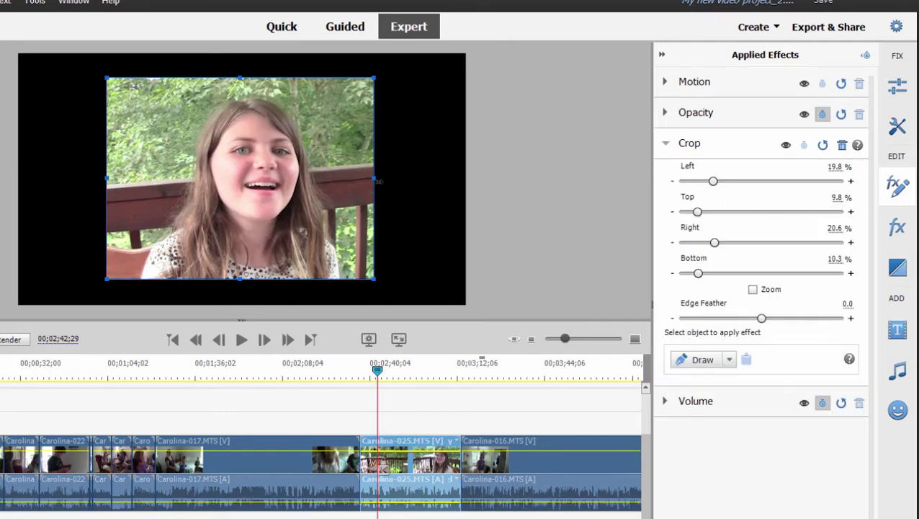
pyautogui.moveTo(379, 181)
pyautogui.mouseDown()
pyautogui.moveTo(361, 179)
pyautogui.moveTo(370, 179)
pyautogui.mouseUp()
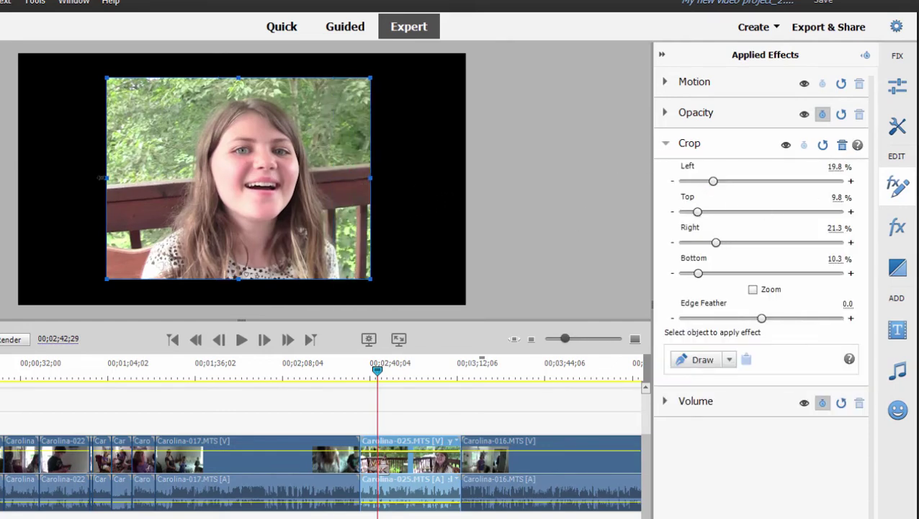
pyautogui.moveTo(101, 177); pyautogui.dragTo(130, 178)
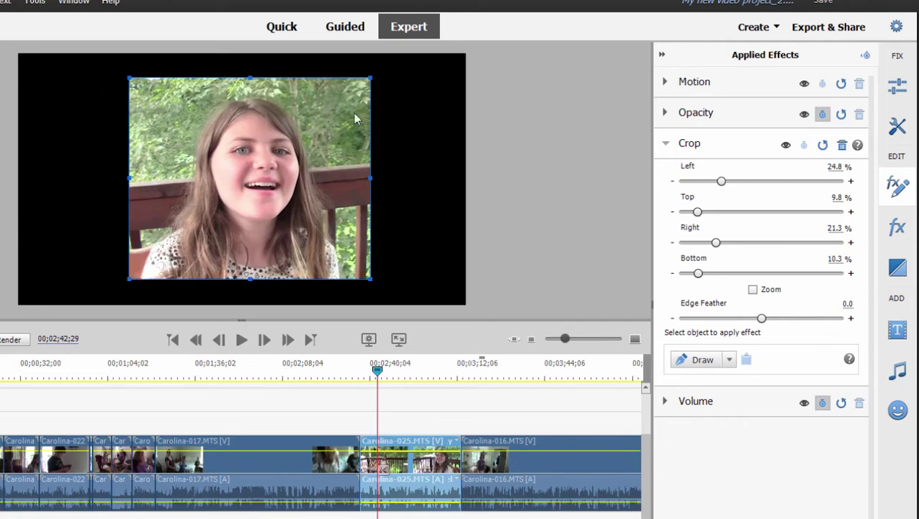
pyautogui.moveTo(364, 81)
pyautogui.mouseDown()
pyautogui.moveTo(346, 92)
pyautogui.moveTo(357, 87)
pyautogui.mouseUp()
# Browse the audio effects, crop the porch clip to the girl's face, then list the video effect categories.
pyautogui.click(897, 232)
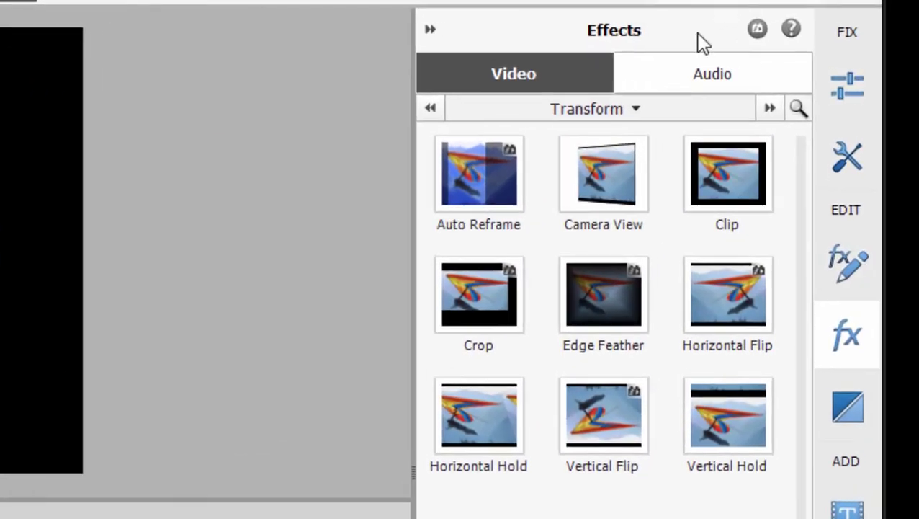
pyautogui.click(681, 90)
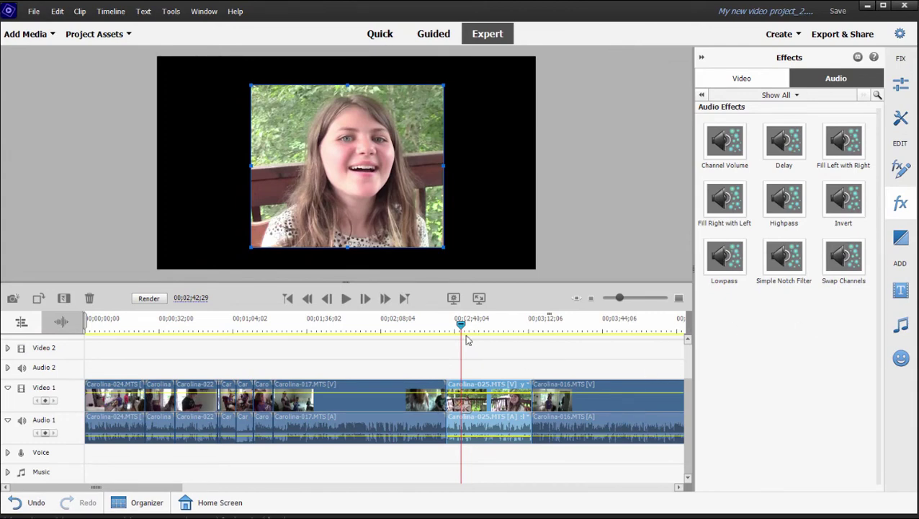
pyautogui.moveTo(463, 328)
pyautogui.moveTo(251, 248); pyautogui.dragTo(298, 217)
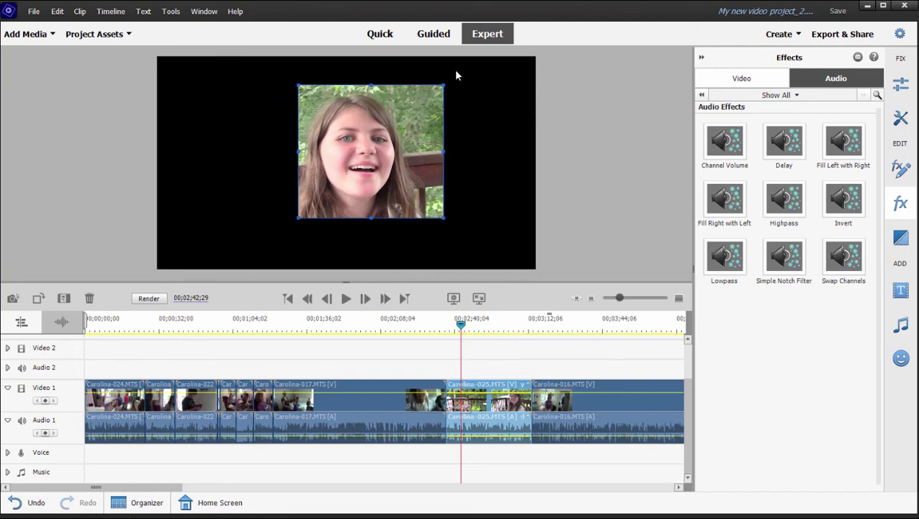
pyautogui.moveTo(444, 85); pyautogui.dragTo(415, 91)
pyautogui.click(742, 78)
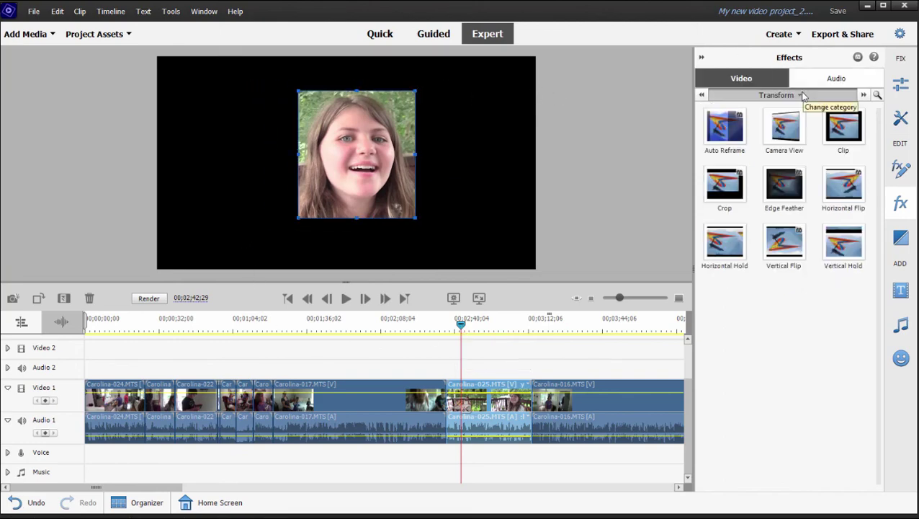
pyautogui.click(801, 95)
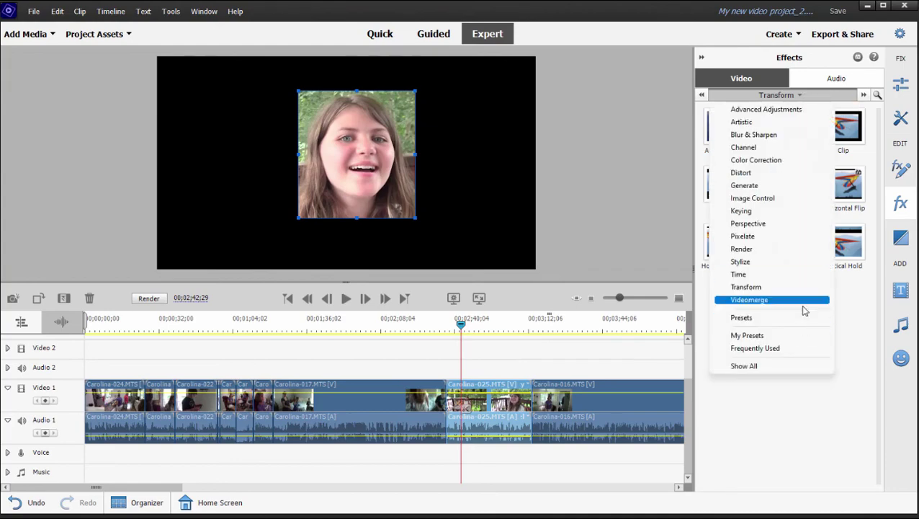